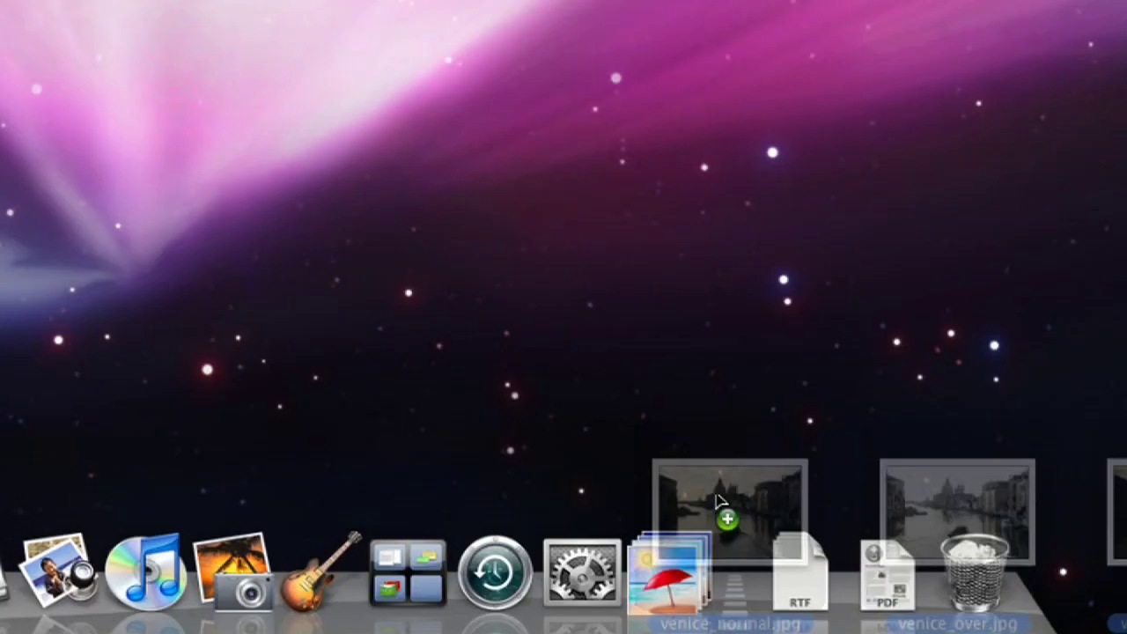
# - Drop the three Venice photos on Photomatix Pro and confirm them as HDR source images
pyautogui.moveTo(718, 500); pyautogui.dragTo(696, 573)
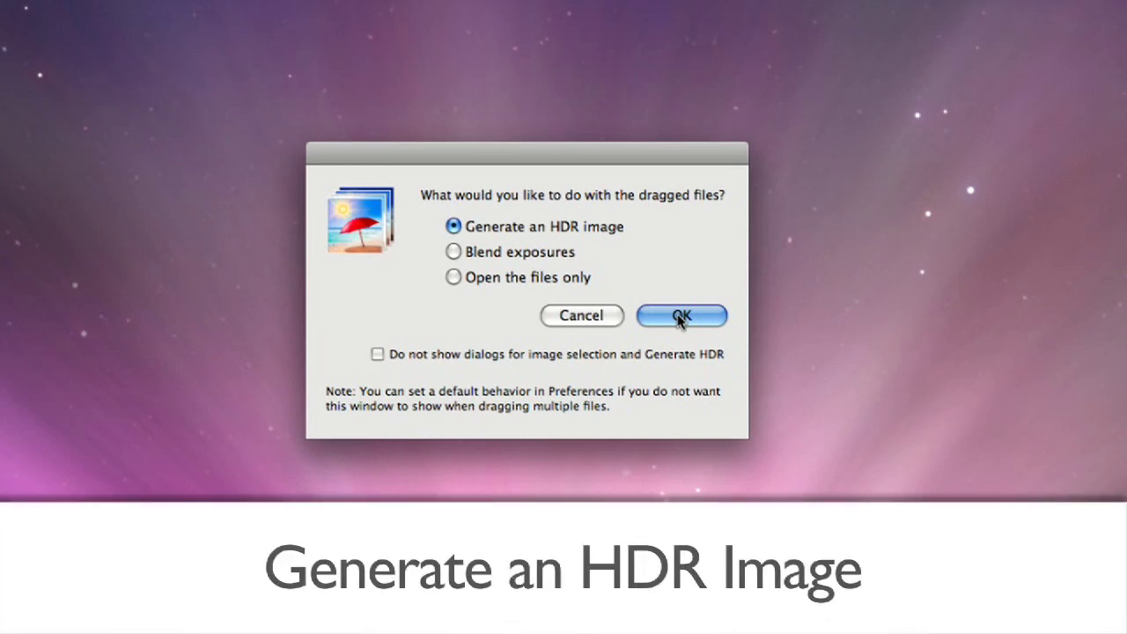
pyautogui.click(680, 318)
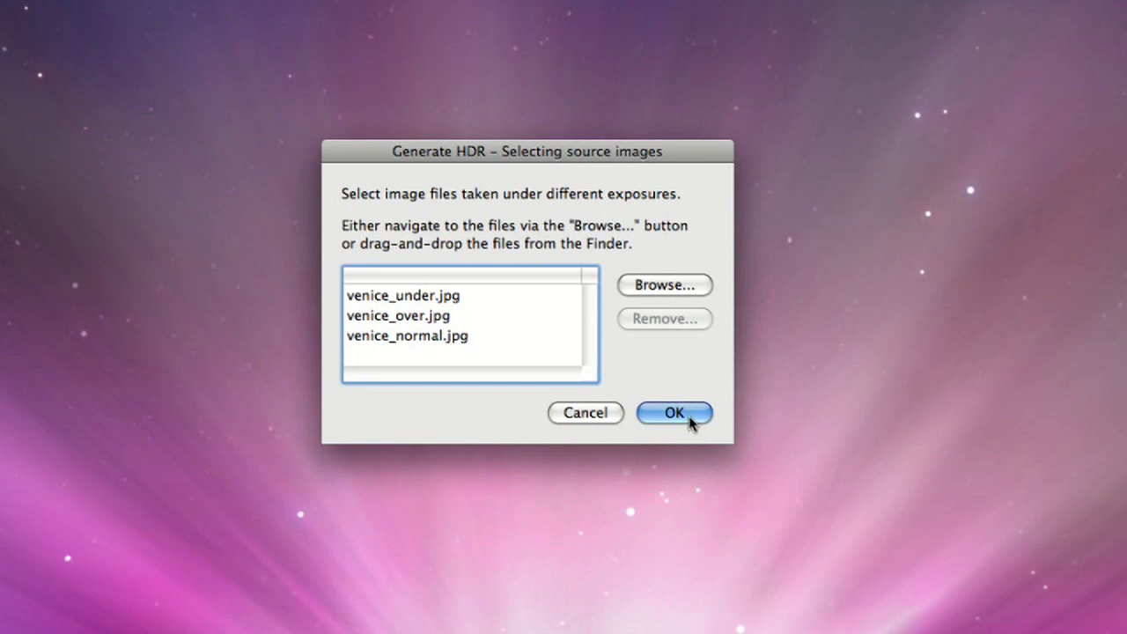
pyautogui.click(687, 417)
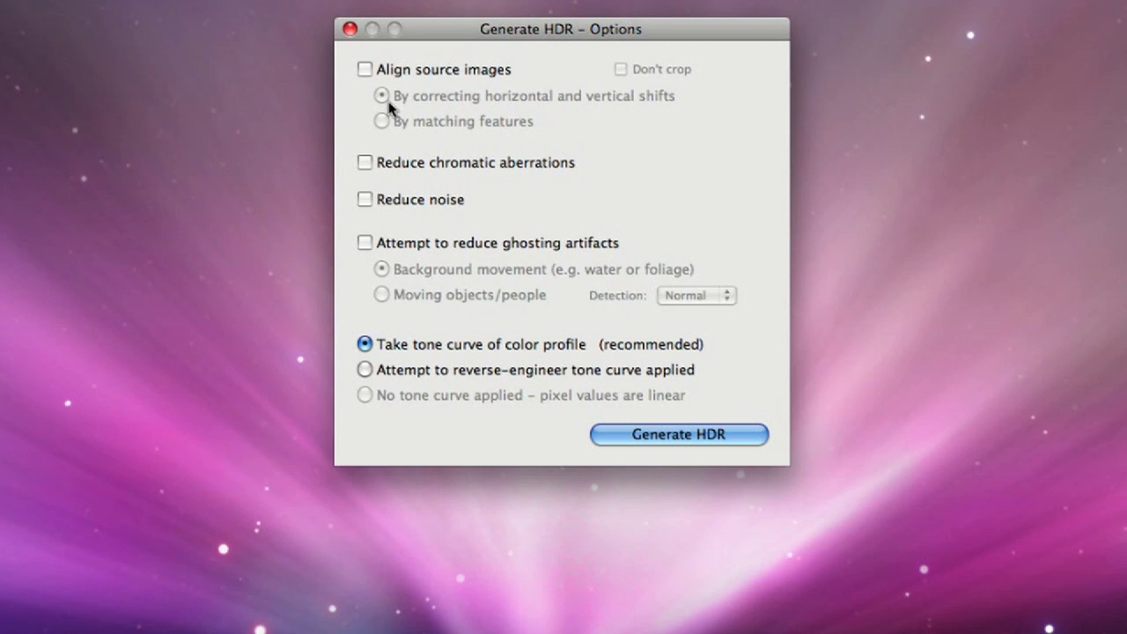
# - Enable Align source images in the Generate HDR options
pyautogui.click(366, 70)
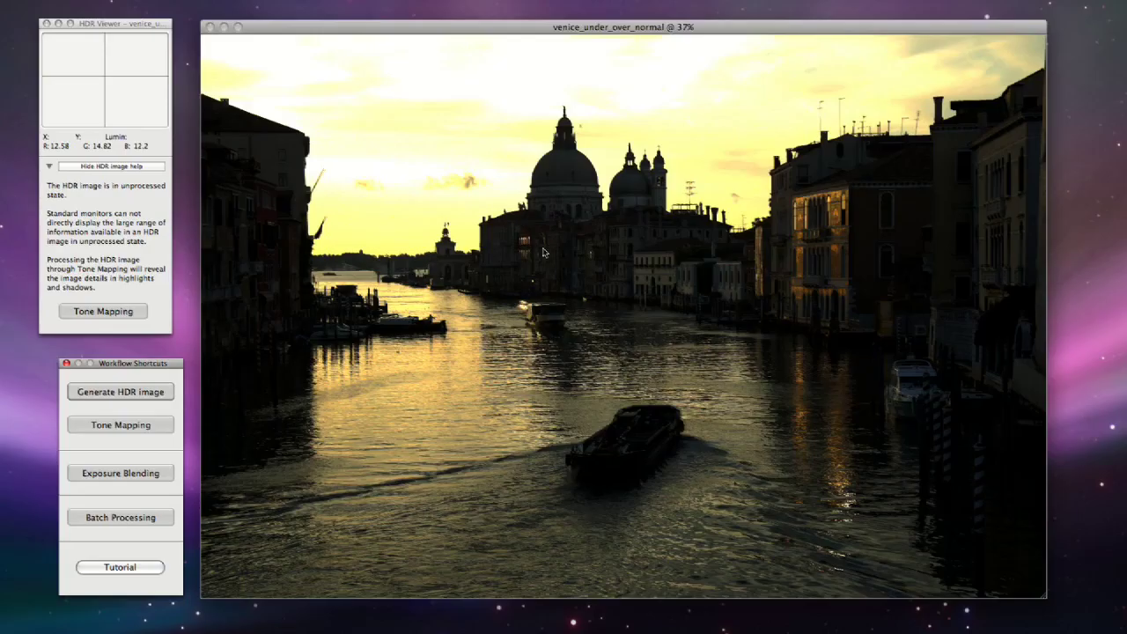
pyautogui.click(539, 254)
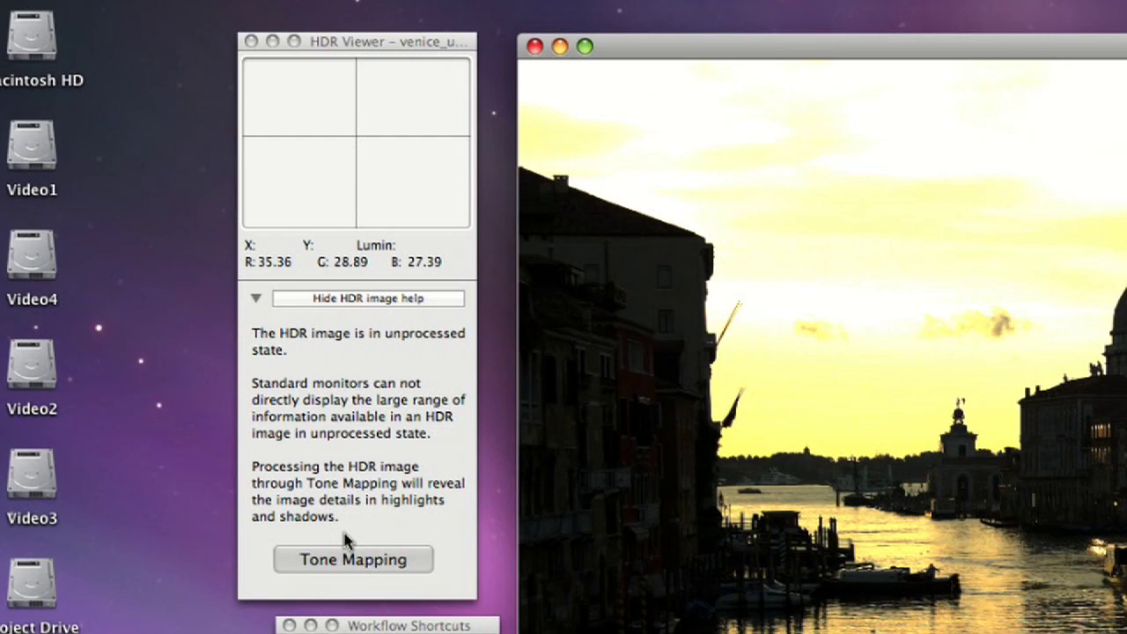
# - Start tone mapping the Venice HDR and preview it with the Tone Compressor method
pyautogui.click(348, 558)
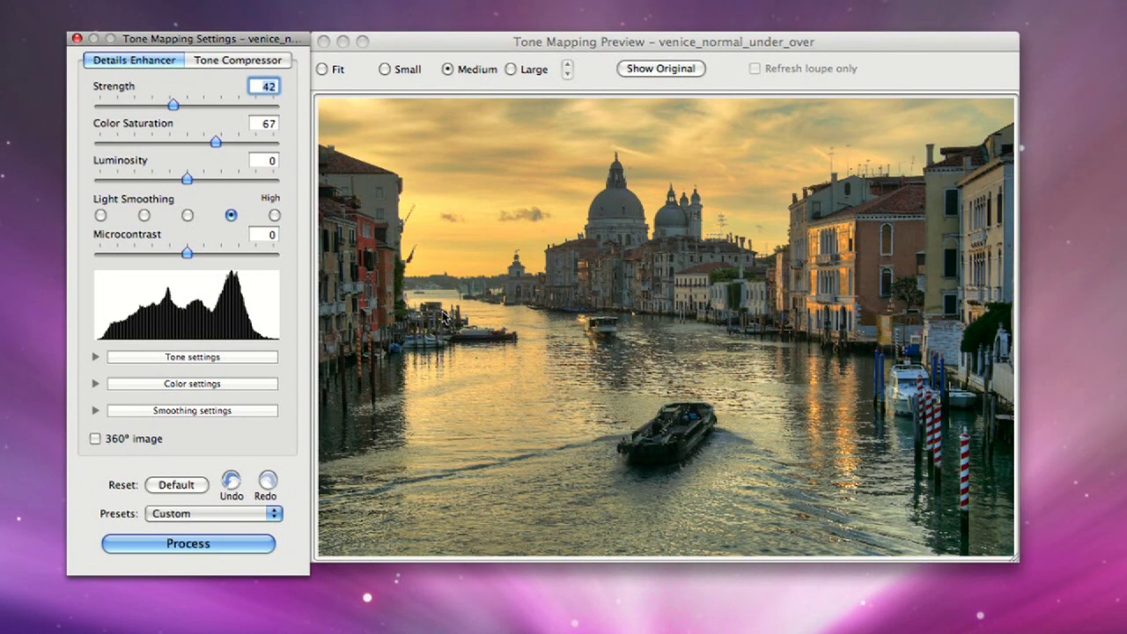
pyautogui.click(243, 60)
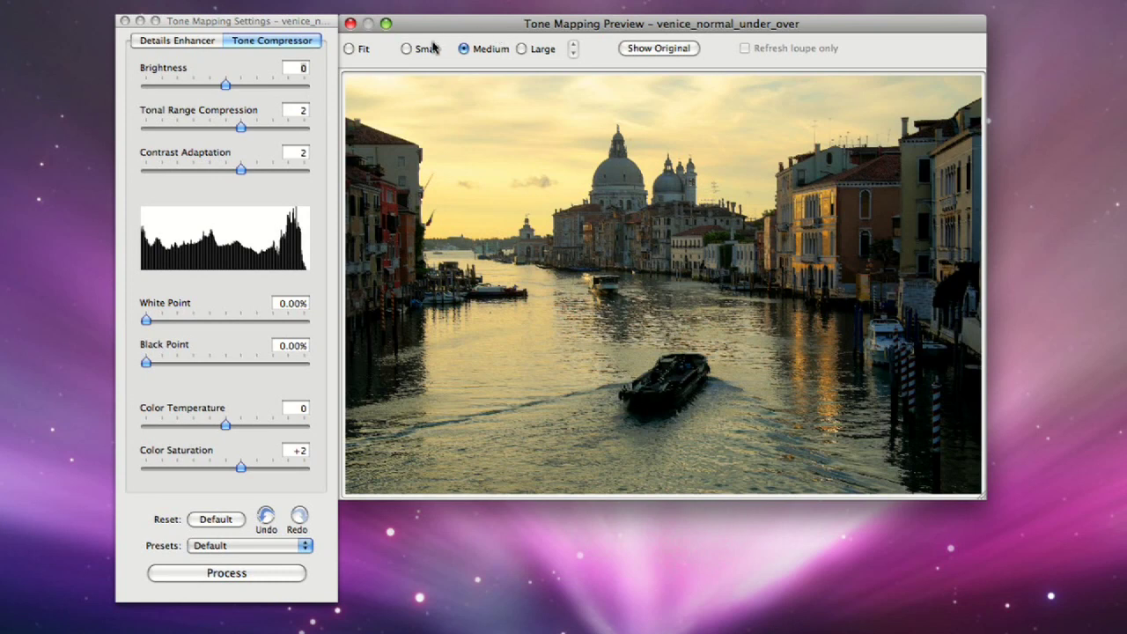
# - Shrink the preview and set the Tone settings White Point to 2.400 and Black Point to 0.200
pyautogui.click(405, 48)
pyautogui.moveTo(454, 17); pyautogui.dragTo(805, 48)
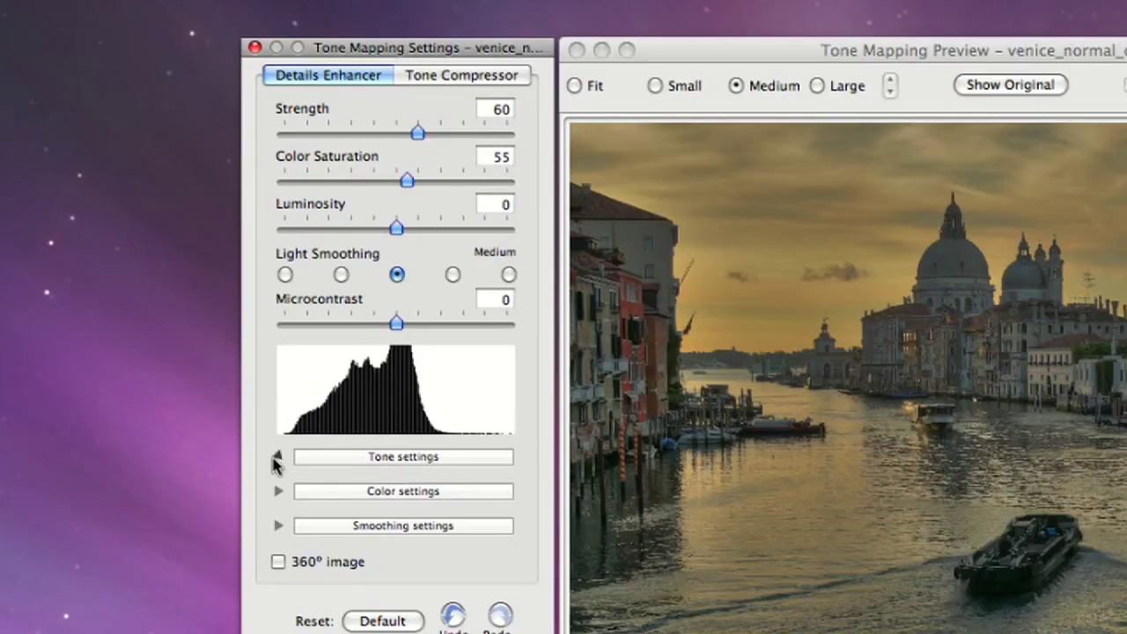
pyautogui.click(276, 458)
pyautogui.click(476, 489)
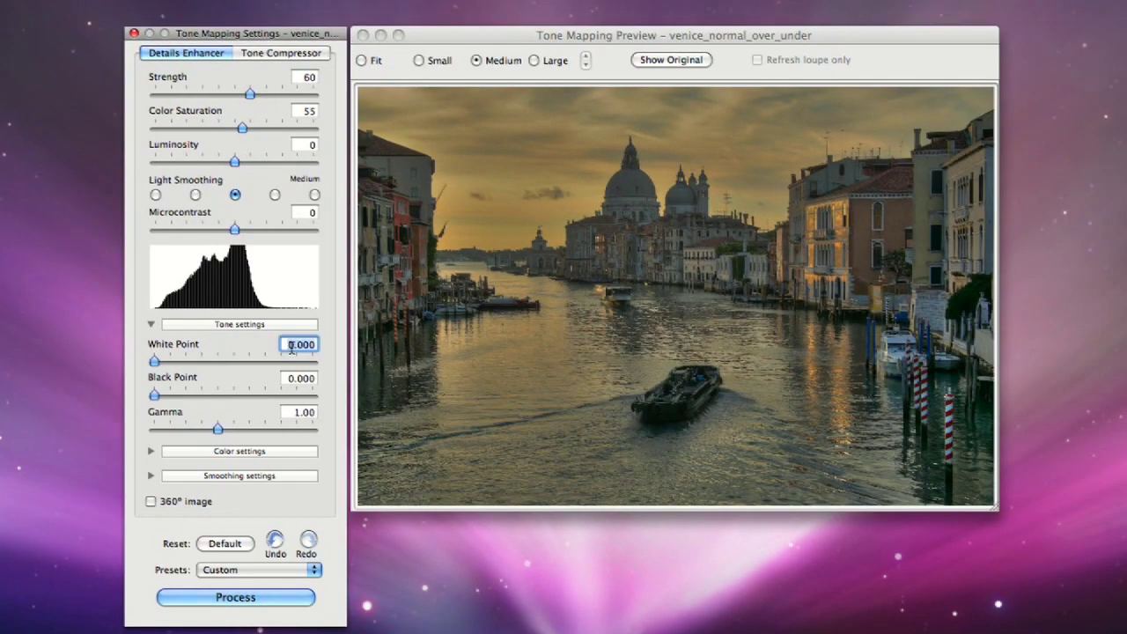
pyautogui.write('1.245')
pyautogui.press('Tab')
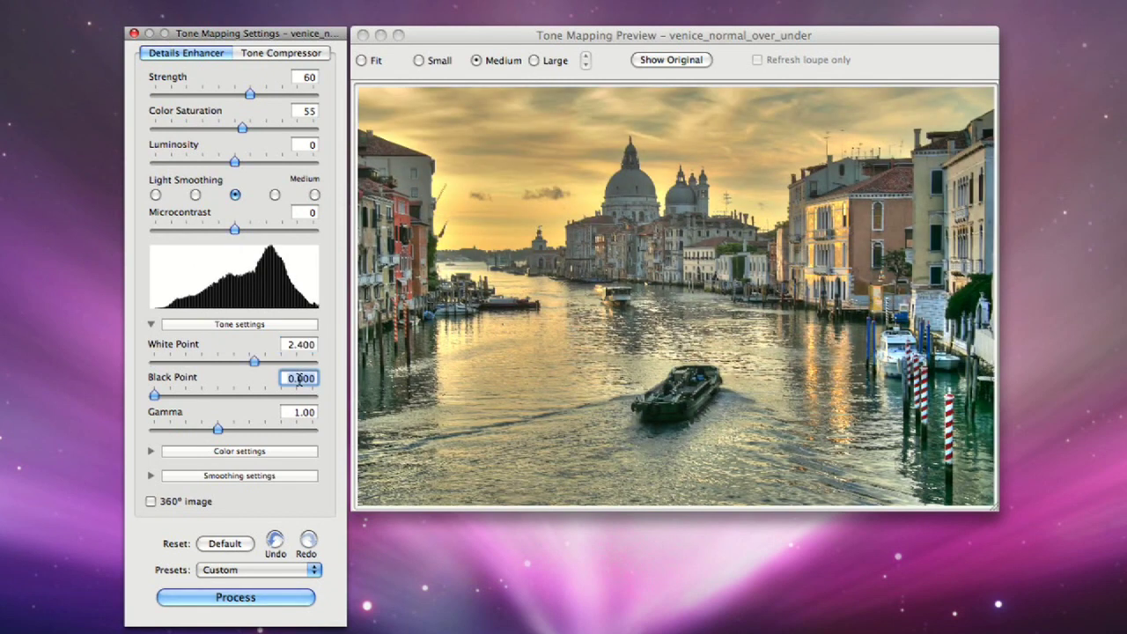
pyautogui.write('25')
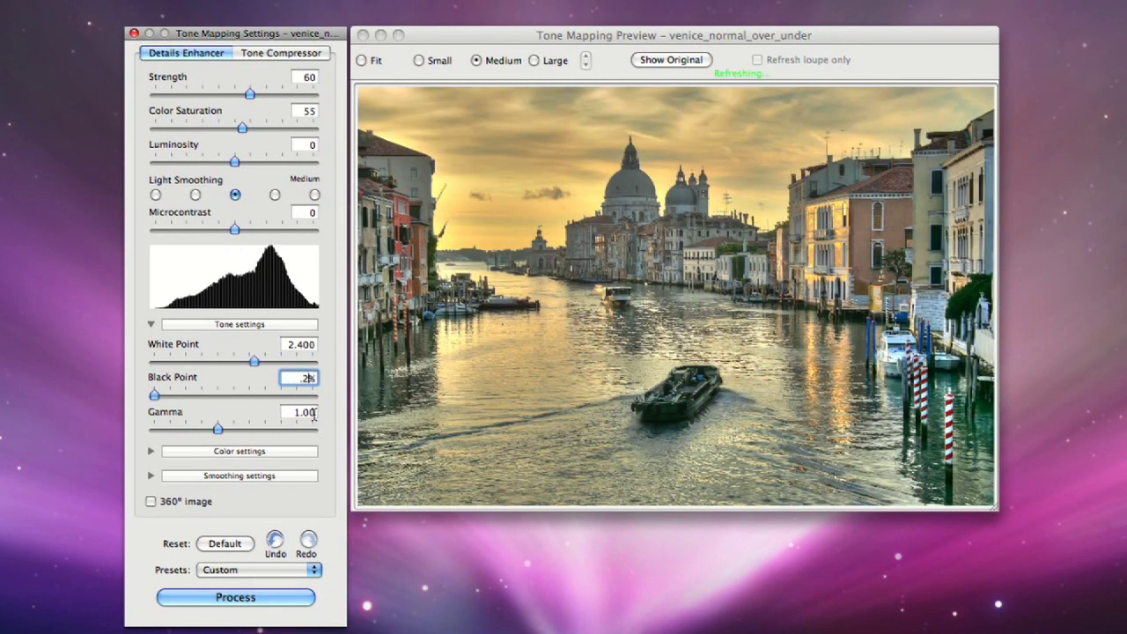
pyautogui.press('Tab')
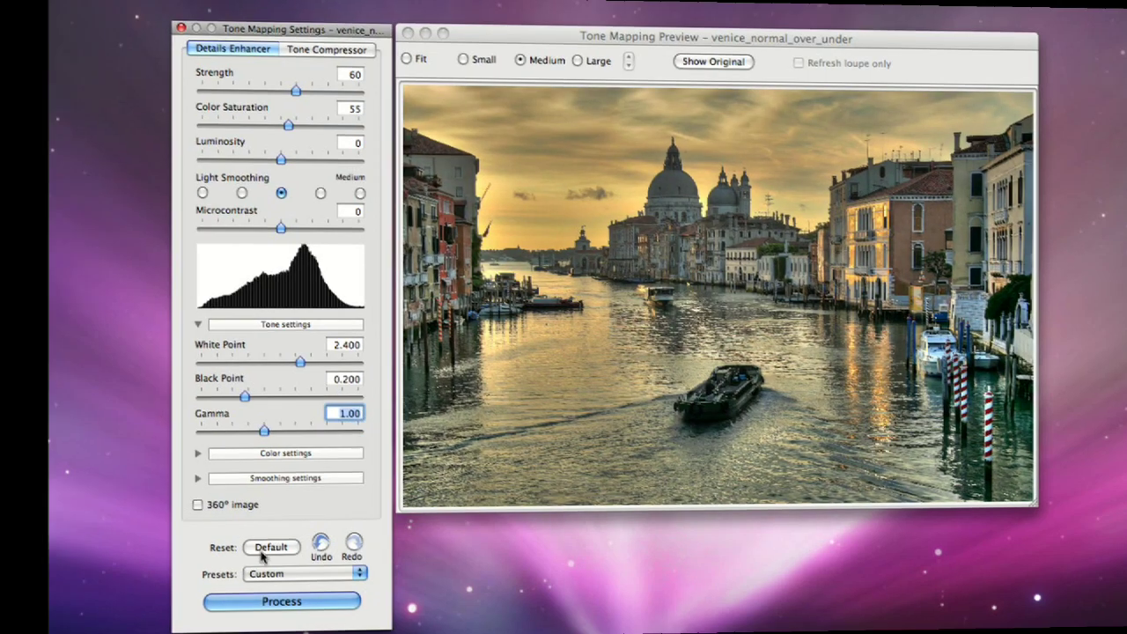
pyautogui.hotkey('shift', 'Tab')
pyautogui.write('.2')
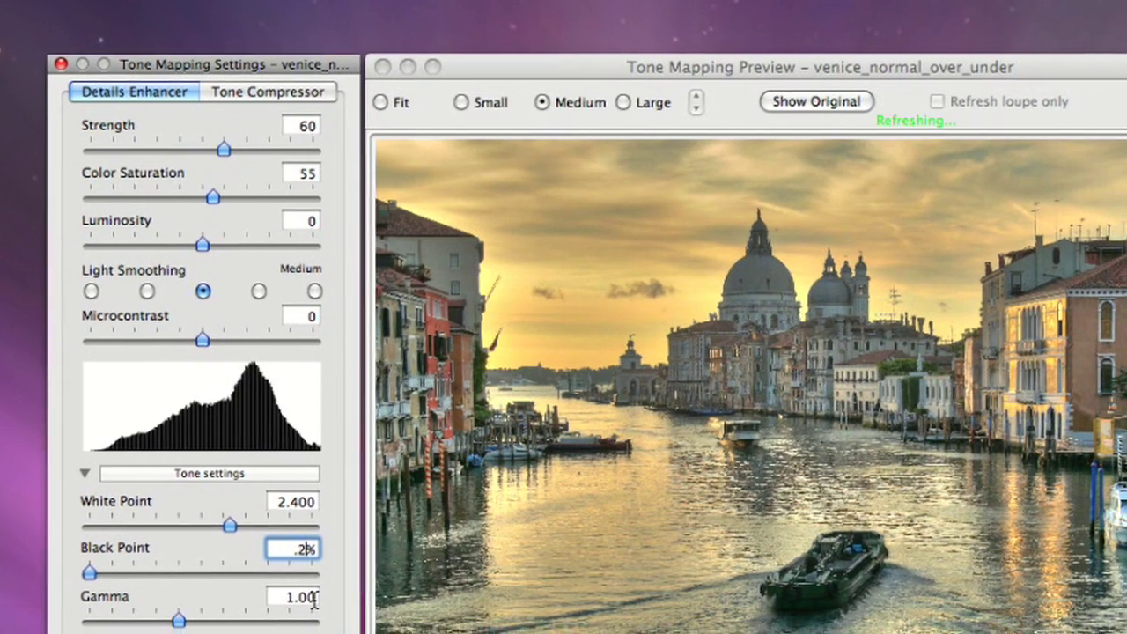
pyautogui.press('Tab')
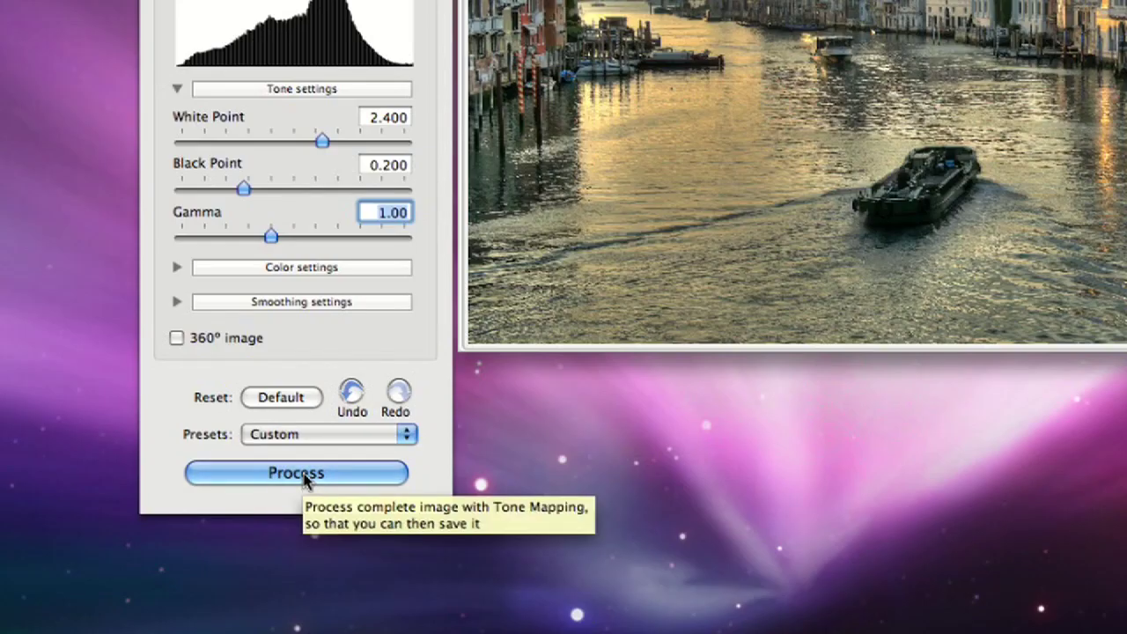
# - Process the full tone-mapped Venice image and choose JPEG as its save format
pyautogui.click(303, 473)
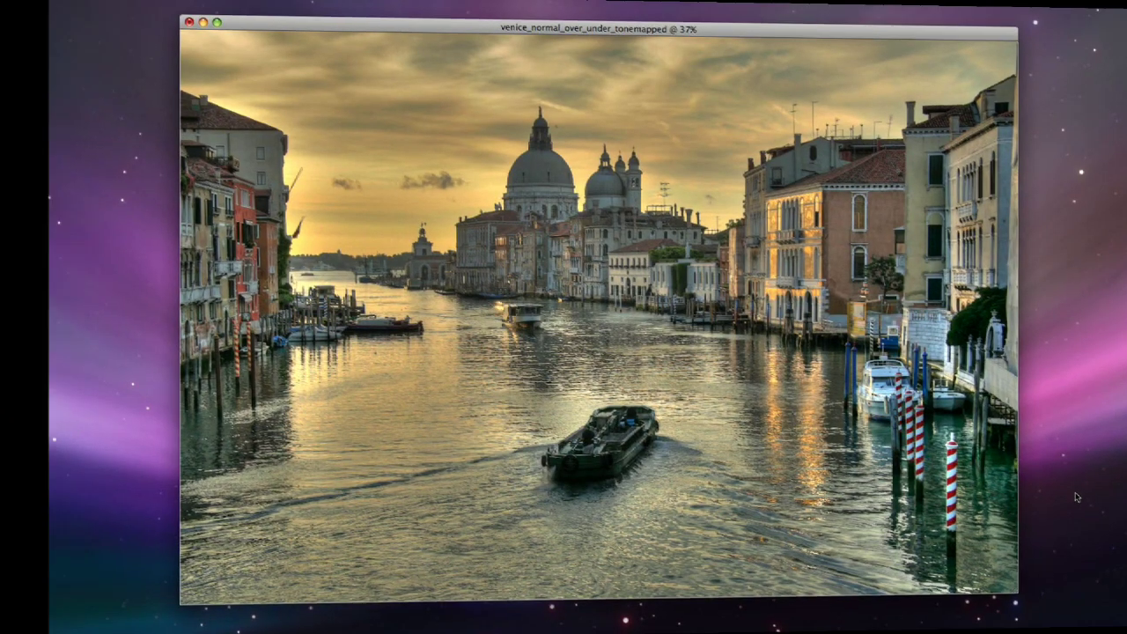
pyautogui.press('super+s')
pyautogui.click(586, 438)
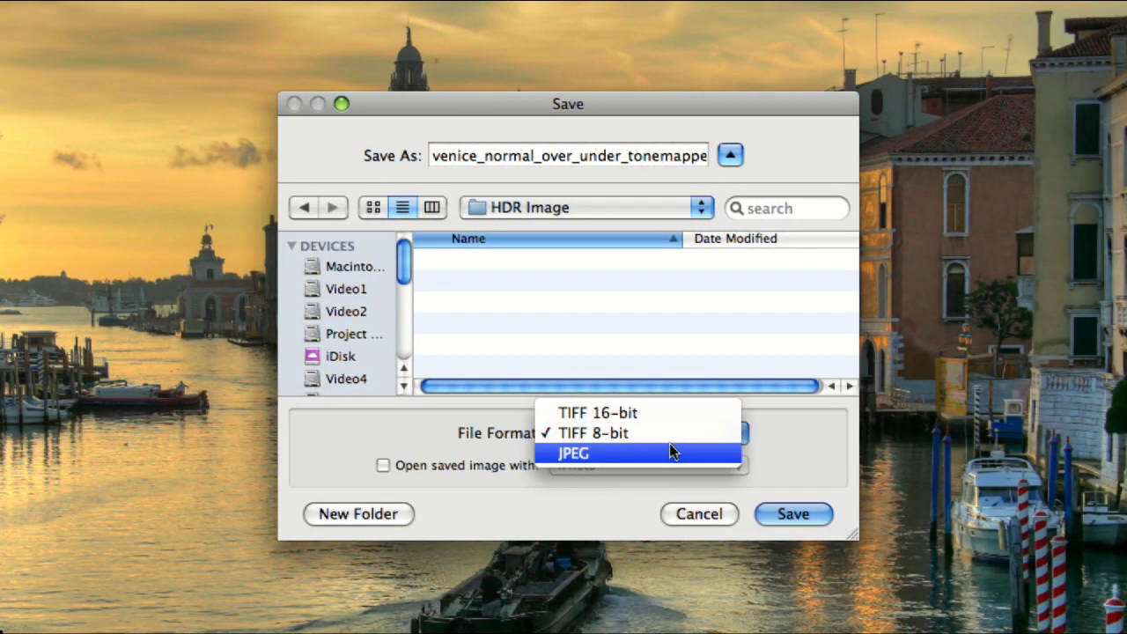
pyautogui.click(669, 451)
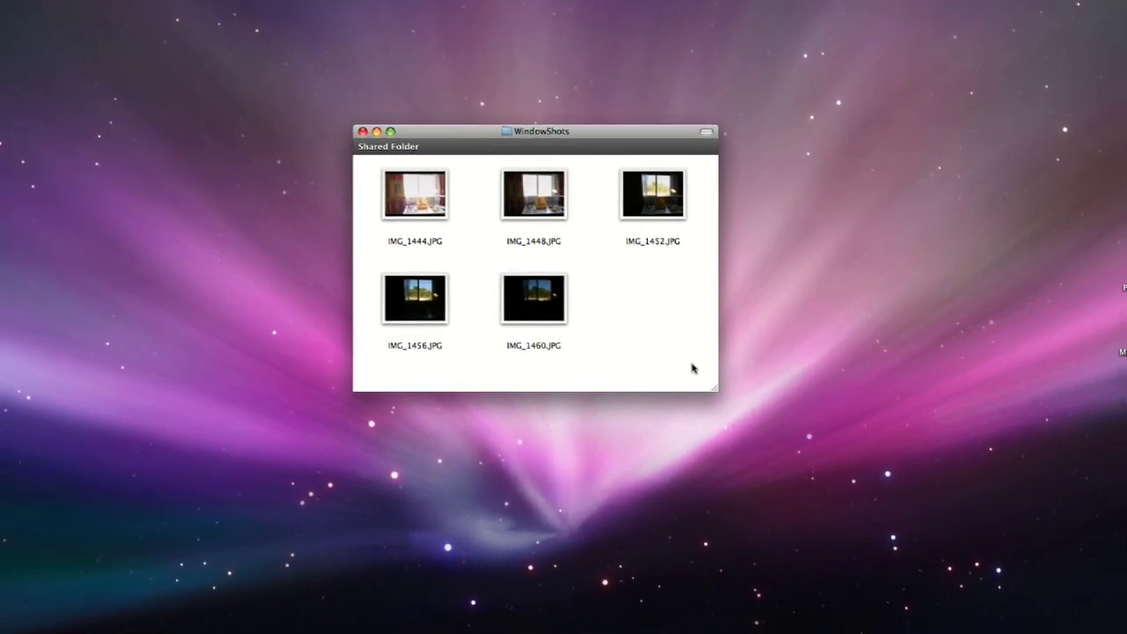
# - Load the WindowShots interior photos for exposure blending with source image alignment on
pyautogui.moveTo(691, 367); pyautogui.dragTo(808, 612)
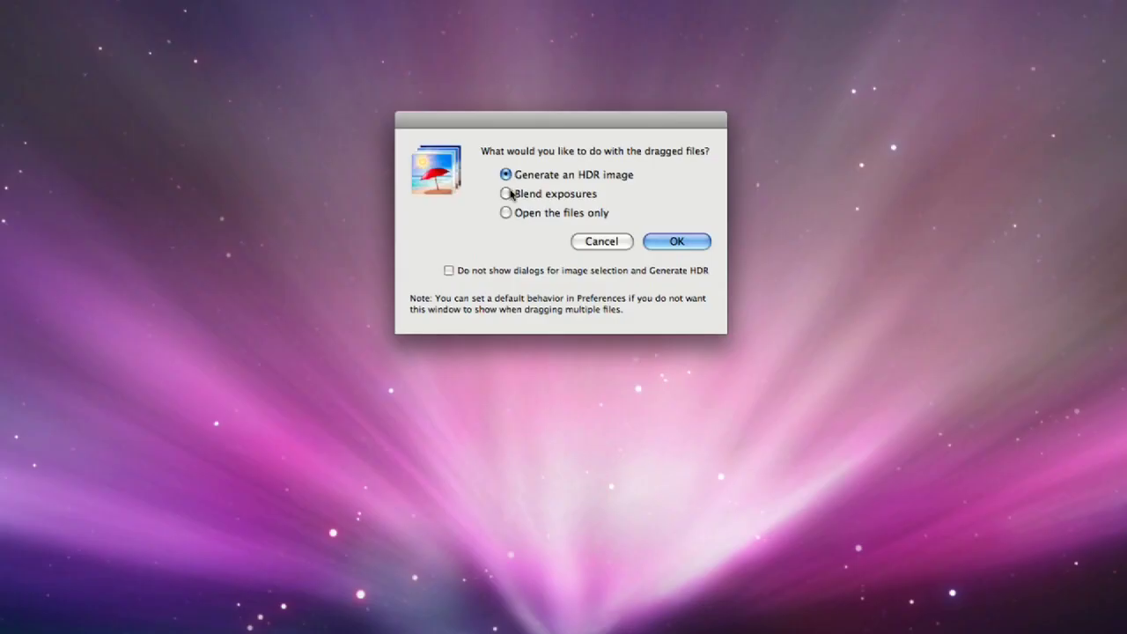
pyautogui.click(508, 194)
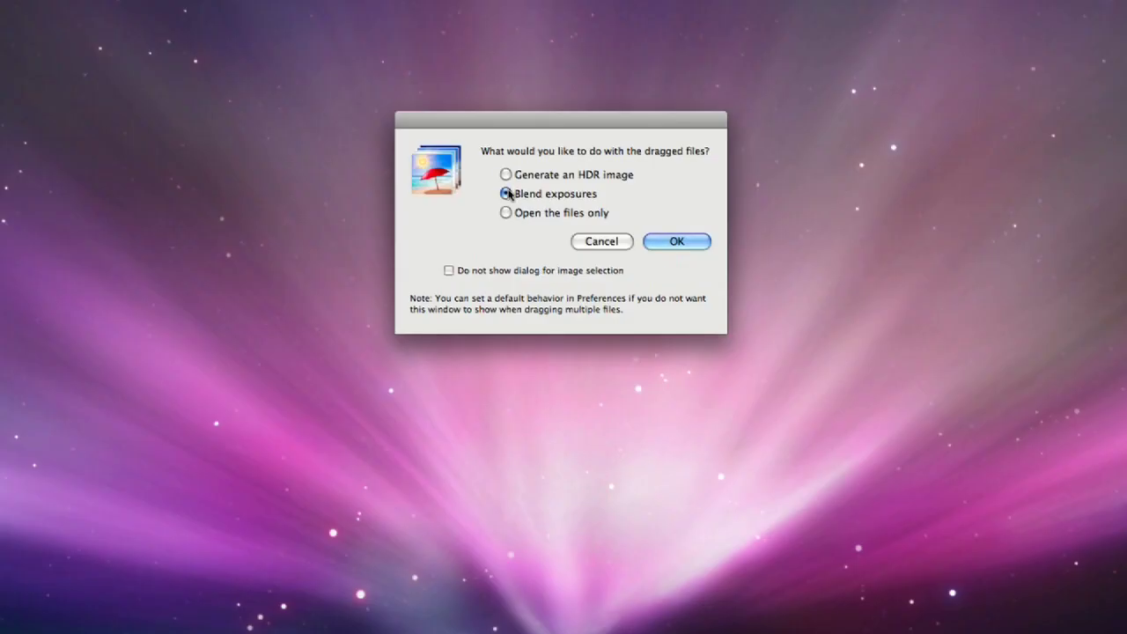
pyautogui.click(686, 243)
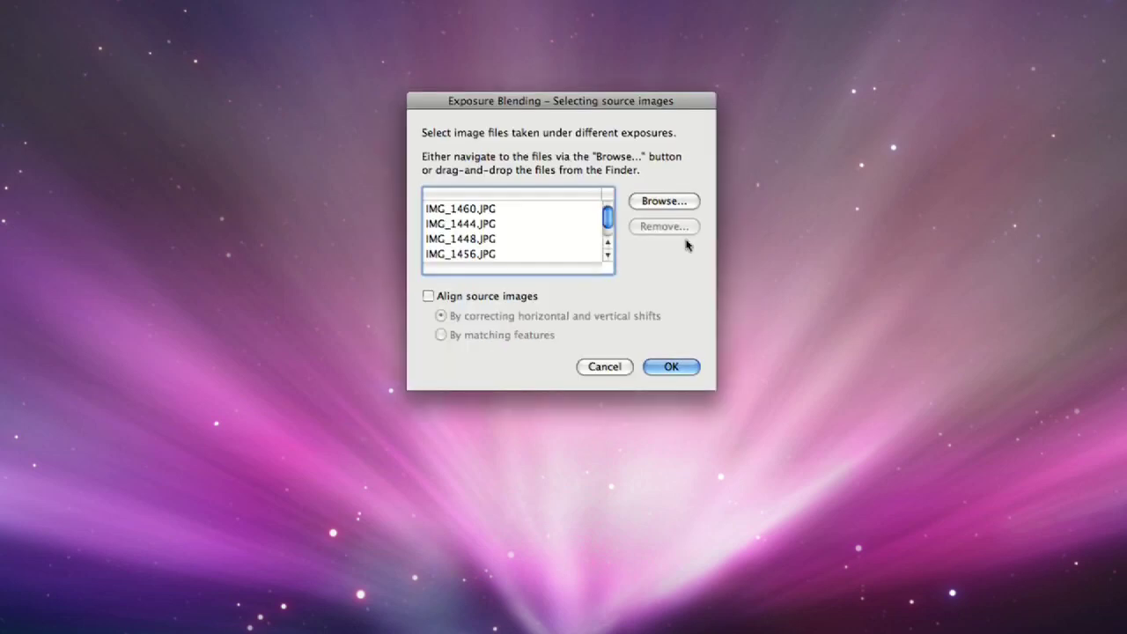
pyautogui.click(427, 296)
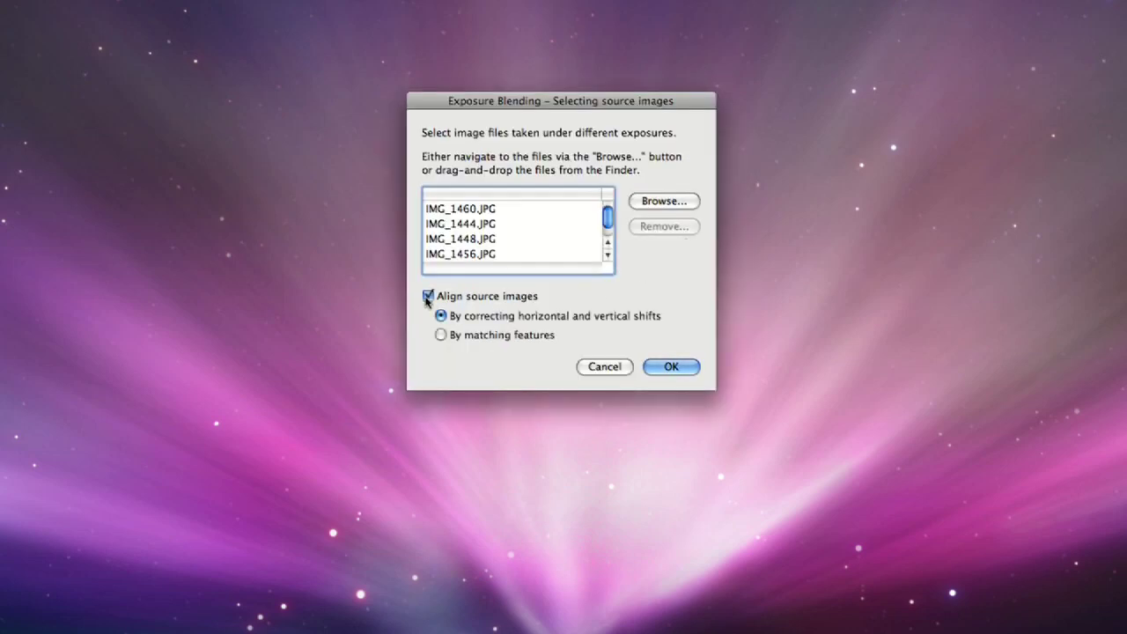
pyautogui.click(672, 367)
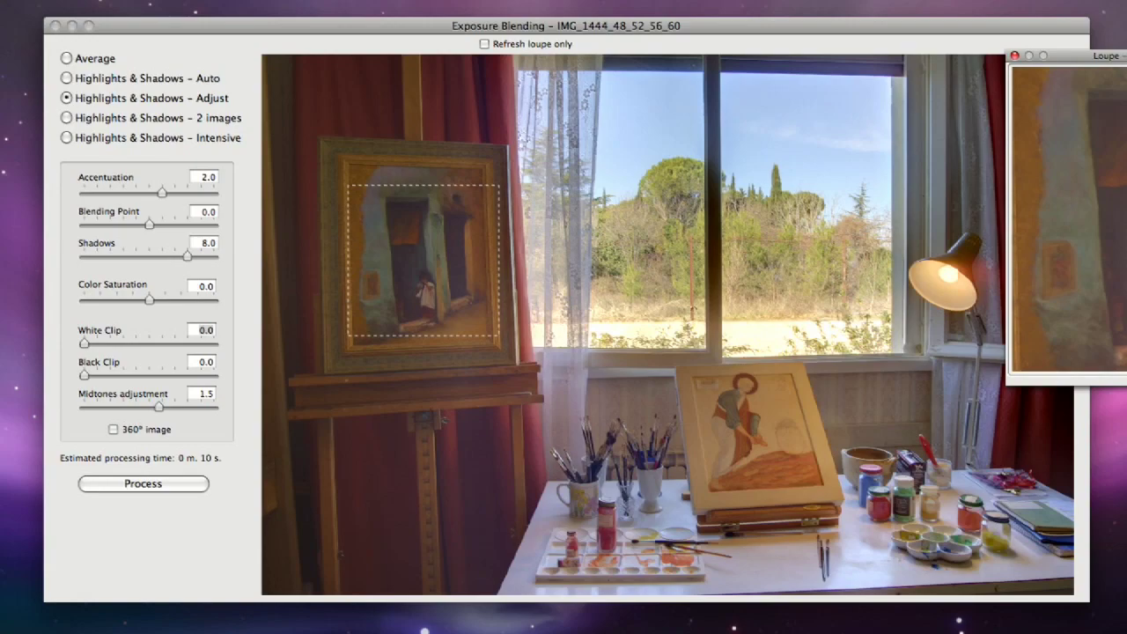
# - Inspect the window frame, brush jars, lamp and easel painting up close with the Loupe
pyautogui.moveTo(1118, 69); pyautogui.dragTo(937, 231)
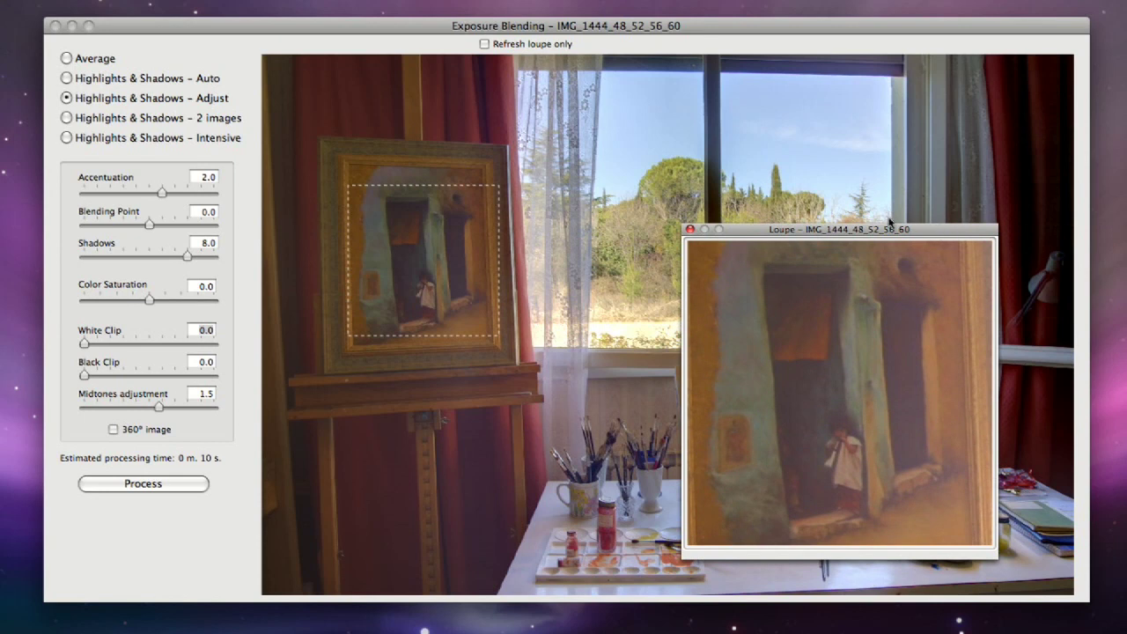
pyautogui.click(672, 181)
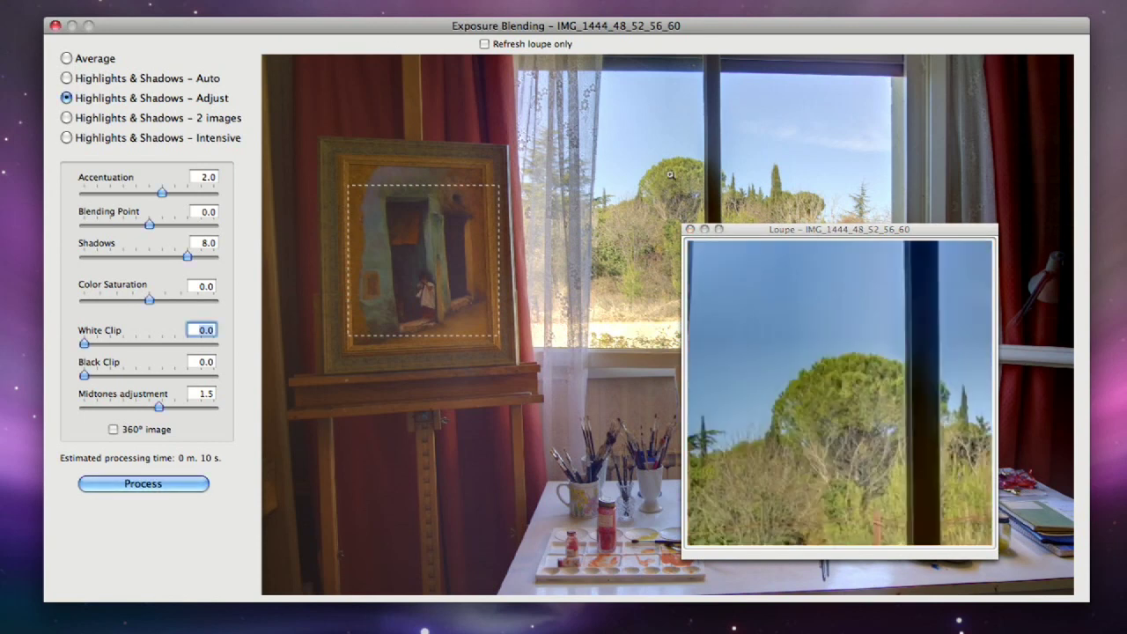
pyautogui.click(614, 468)
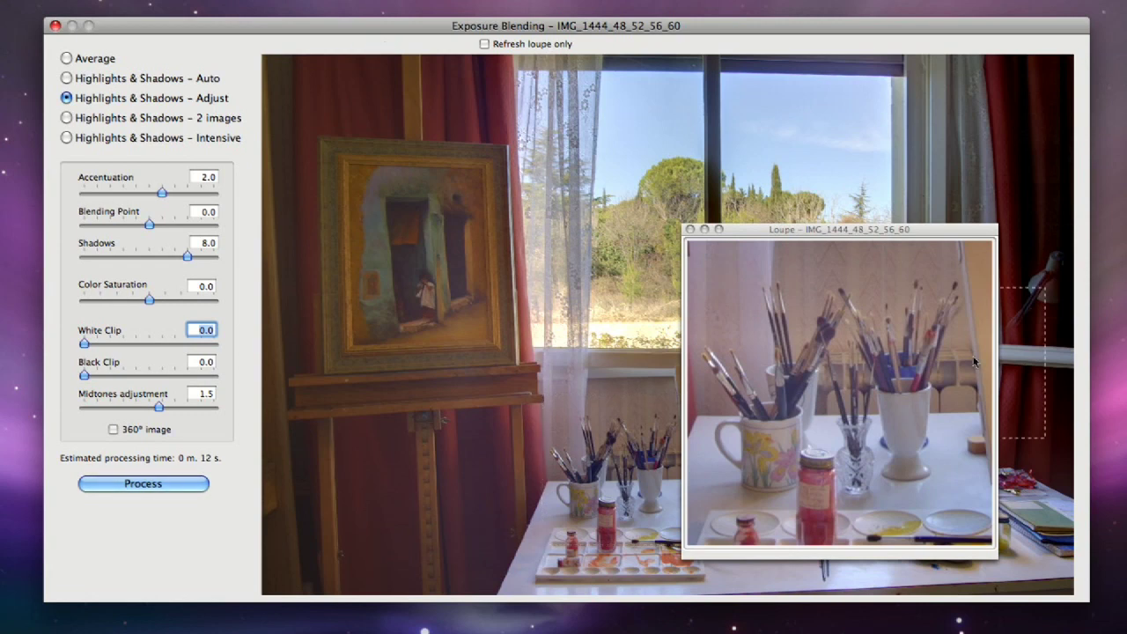
pyautogui.click(1030, 305)
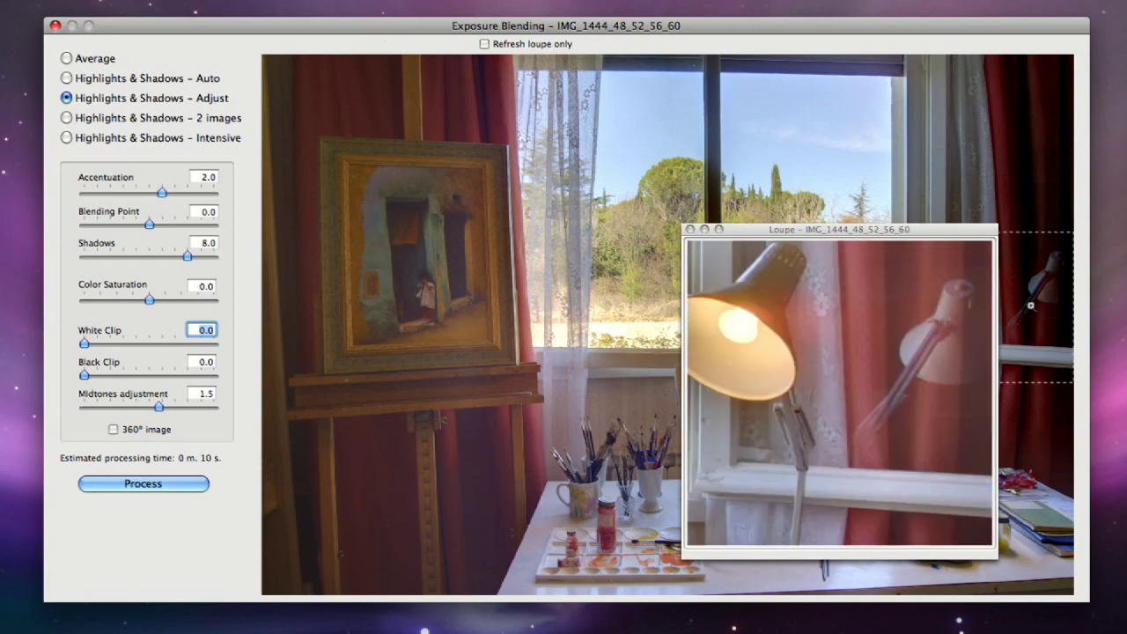
pyautogui.click(532, 252)
pyautogui.moveTo(532, 252)
pyautogui.mouseDown()
pyautogui.moveTo(409, 264)
pyautogui.moveTo(420, 430)
pyautogui.mouseUp()
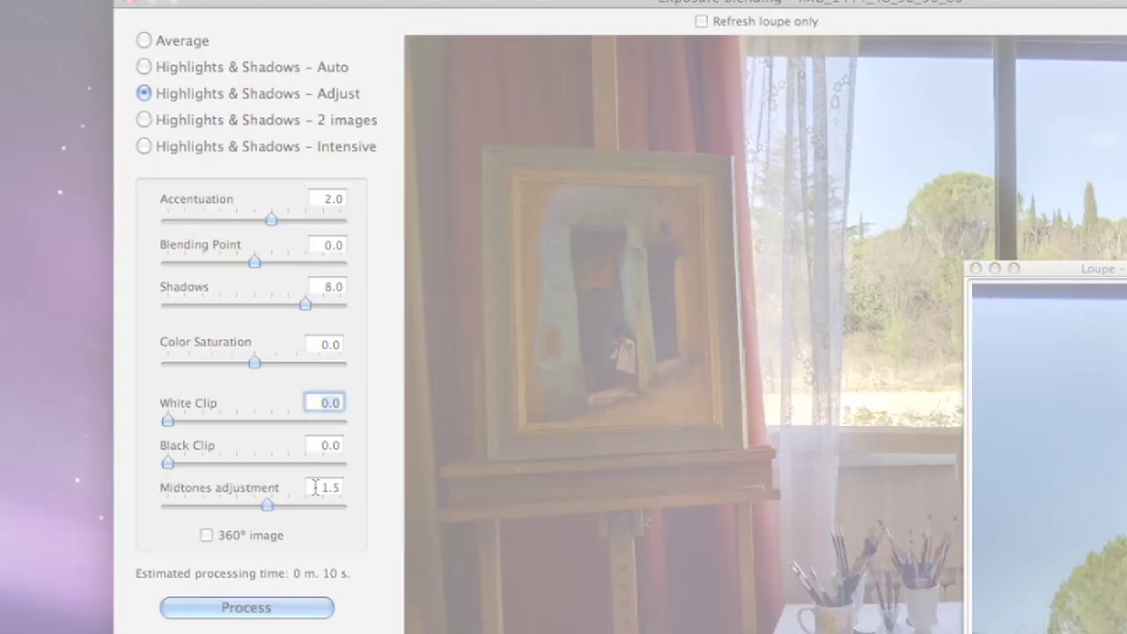
# - Set the Midtones adjustment to 1.2 and render the final blended image
pyautogui.click(323, 488)
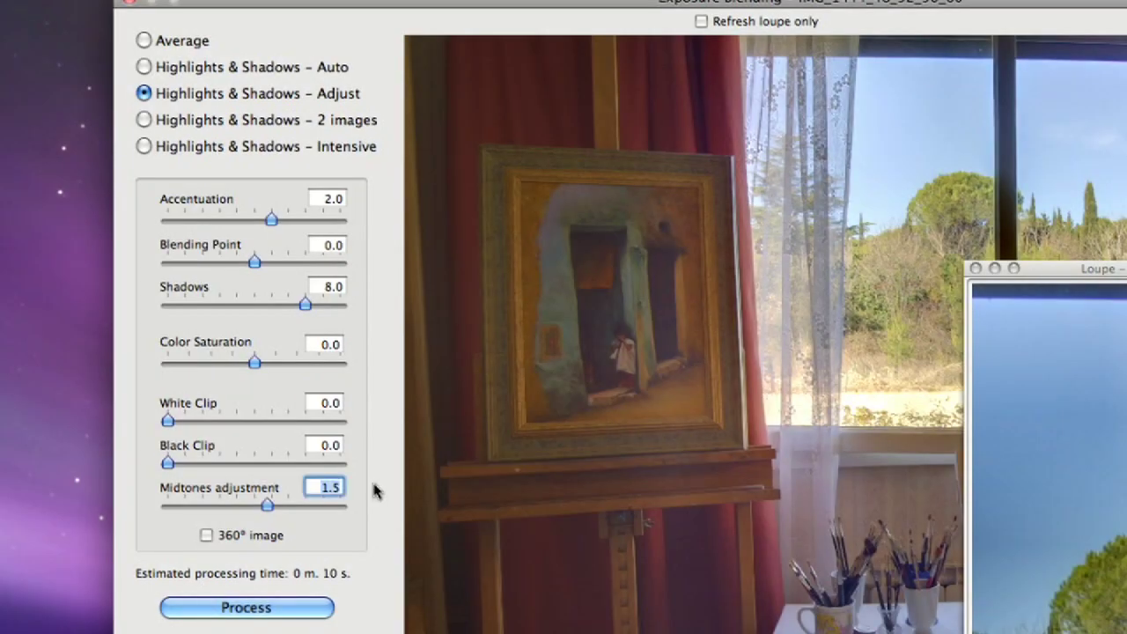
pyautogui.write('1.2')
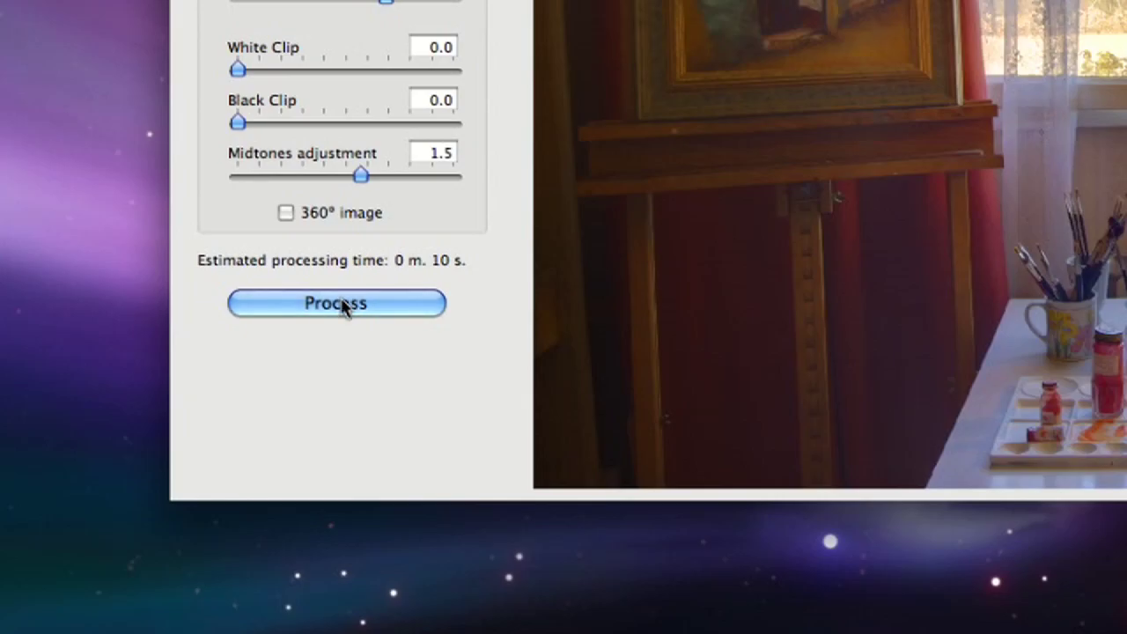
pyautogui.click(342, 306)
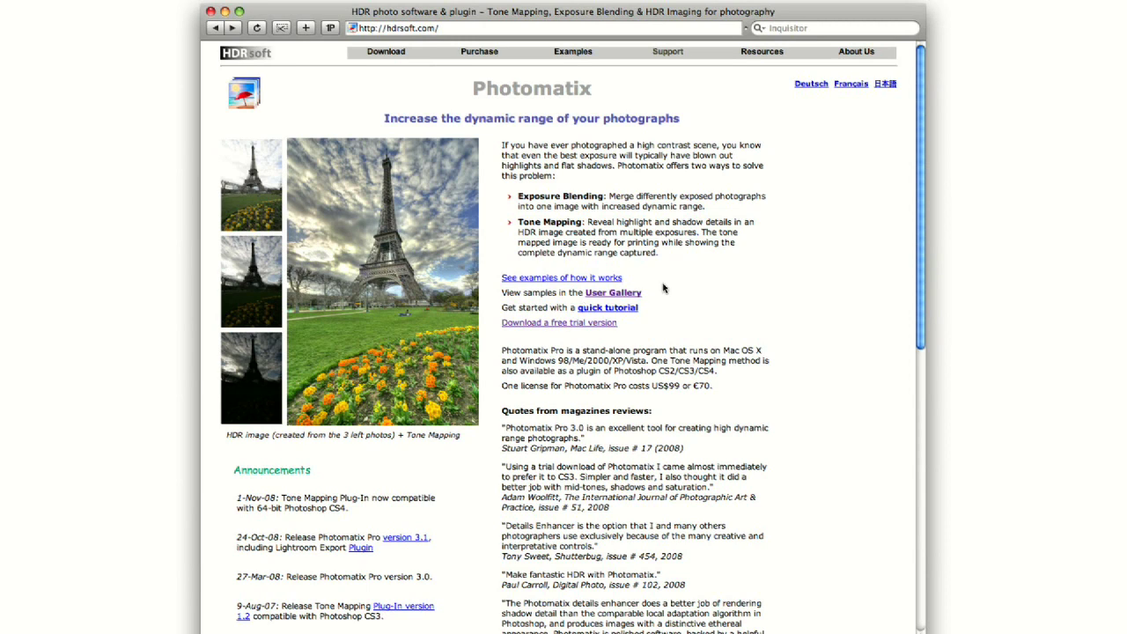
# - Navigate from the free trial page to the Mac OS X page and download Photomatix Pro 3.1.1
pyautogui.click(567, 324)
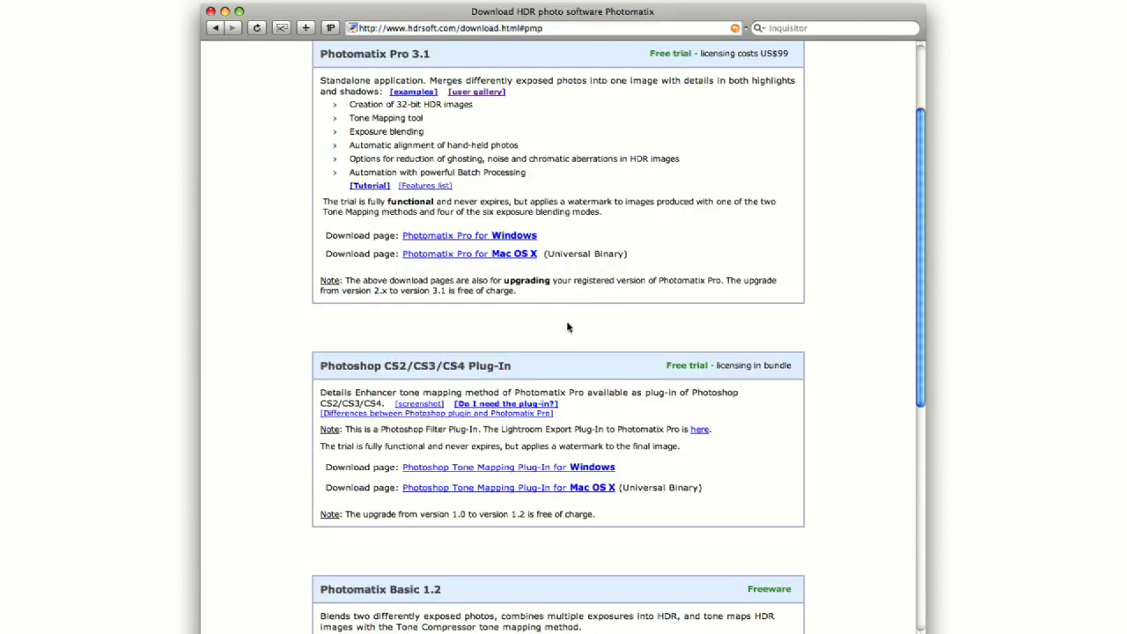
pyautogui.click(510, 255)
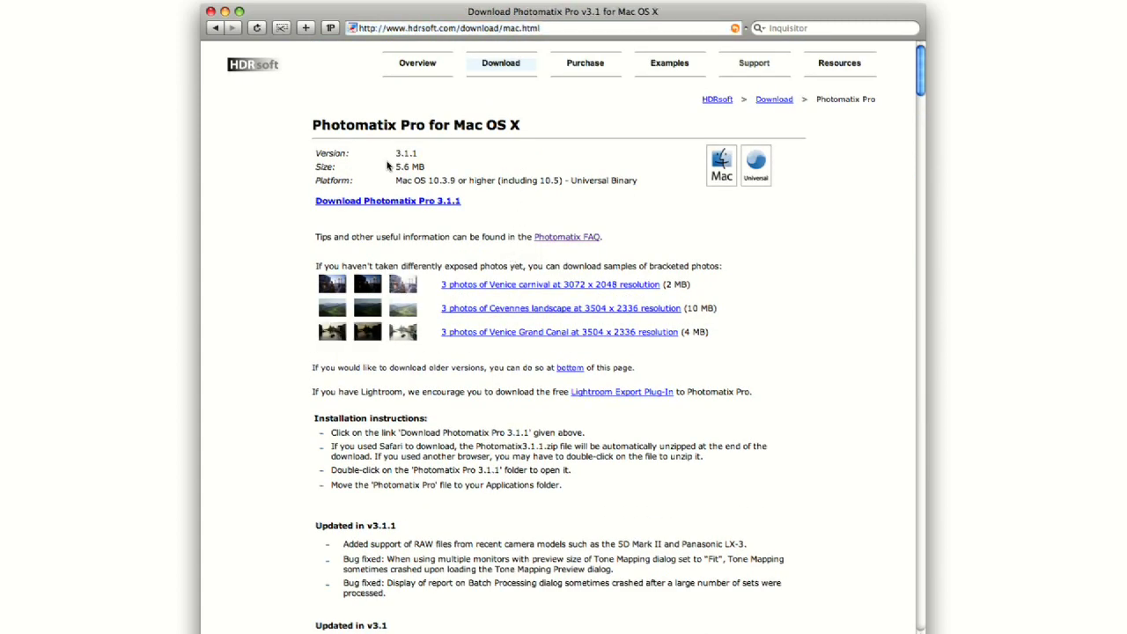
pyautogui.click(385, 201)
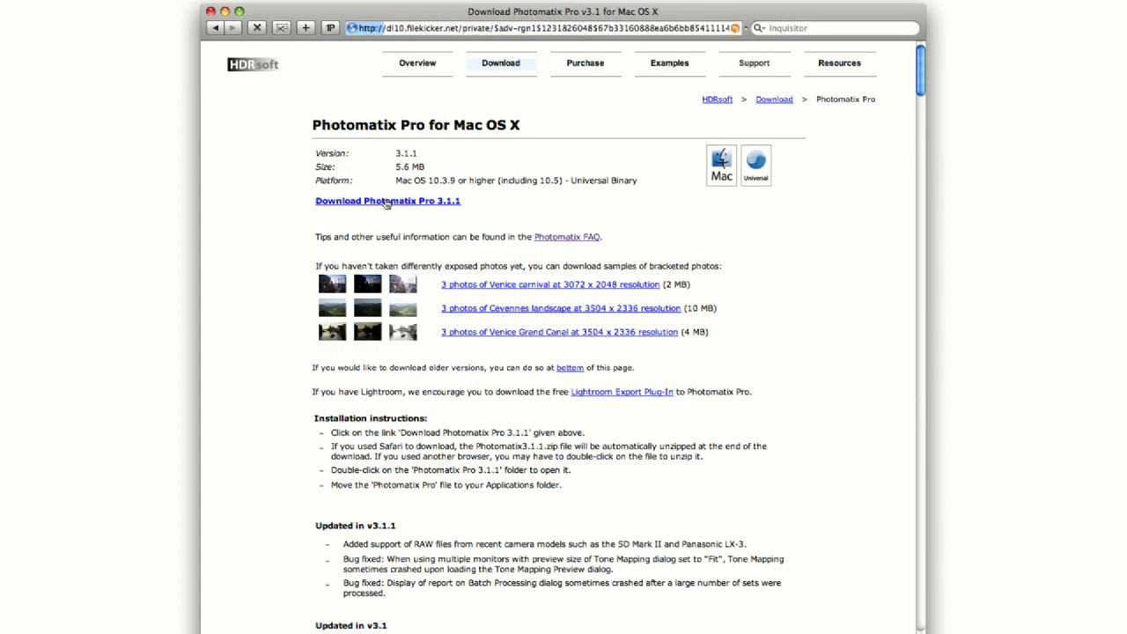